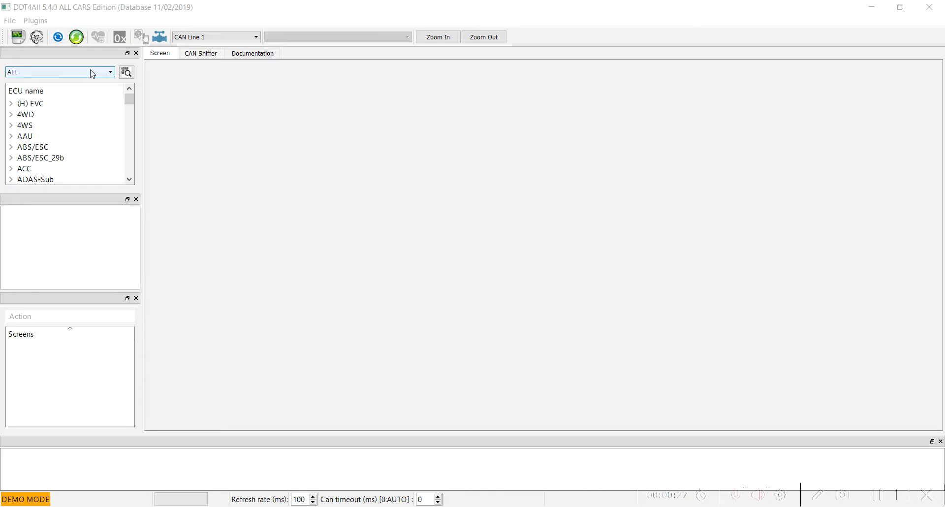
- Filter the ECU list by choosing HFE - KADJAR from the vehicle list
left_click(92, 74)
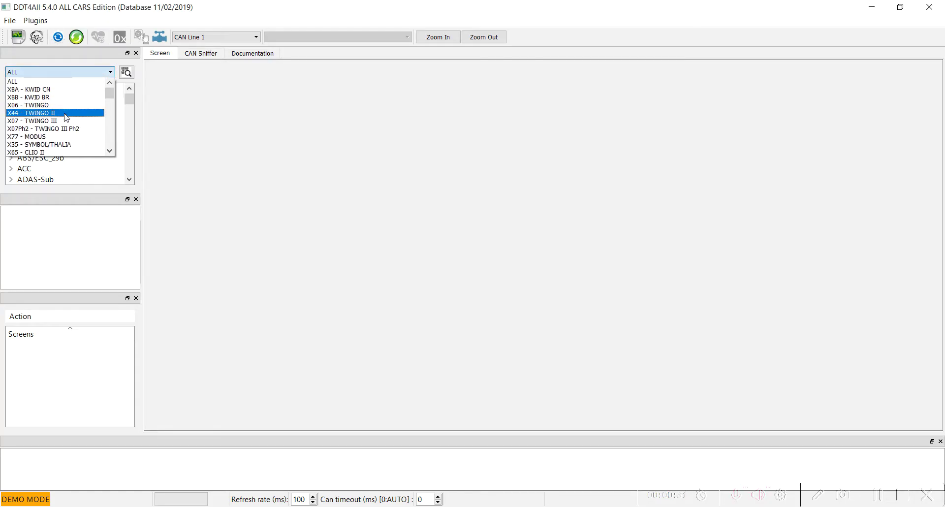
scroll(66, 118, "down", 1)
scroll(65, 119, "down", 2)
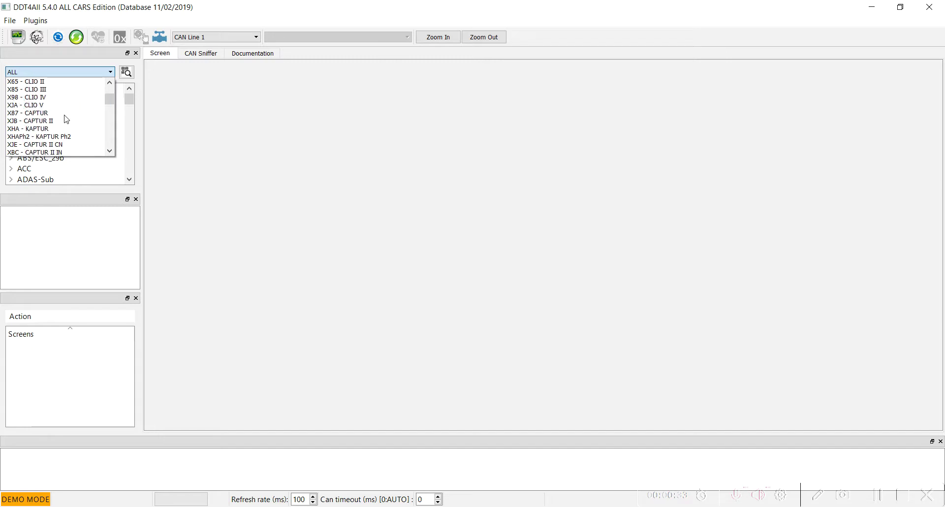
scroll(66, 119, "down", 5)
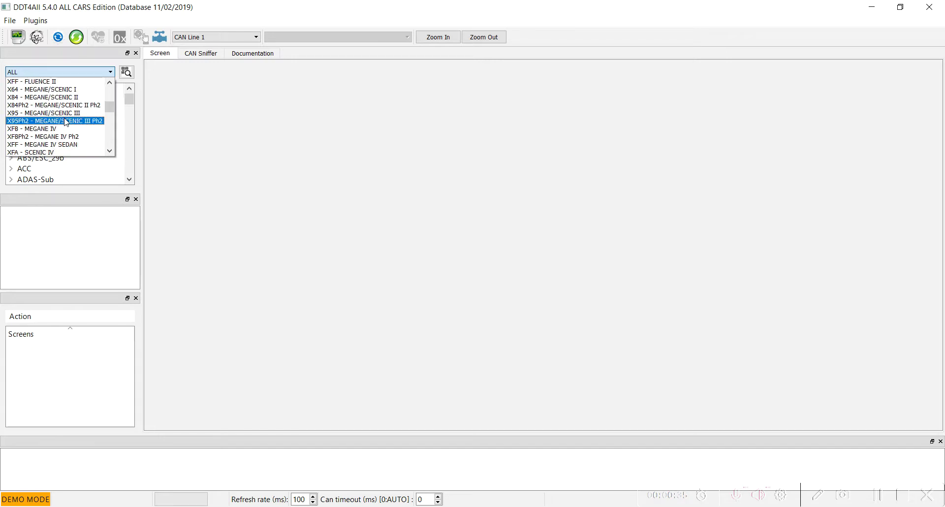
scroll(67, 122, "up", 3)
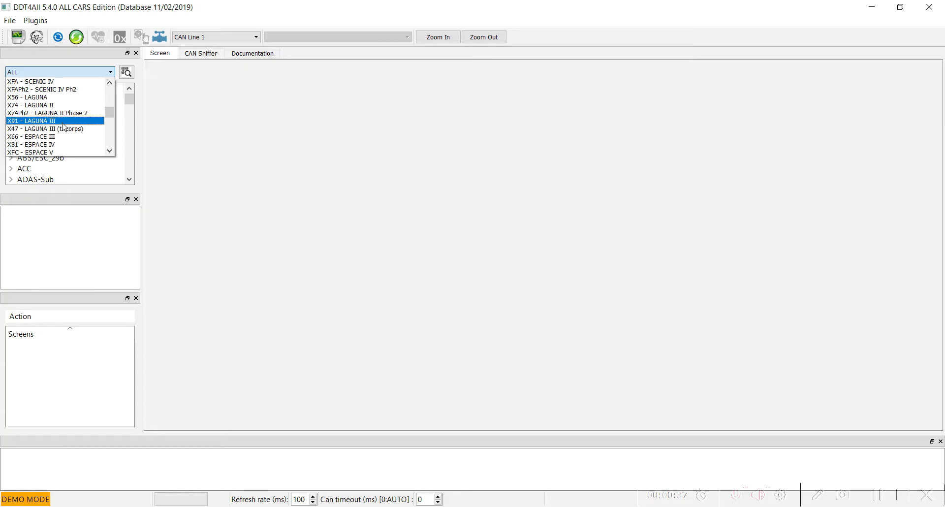
scroll(64, 127, "down", 5)
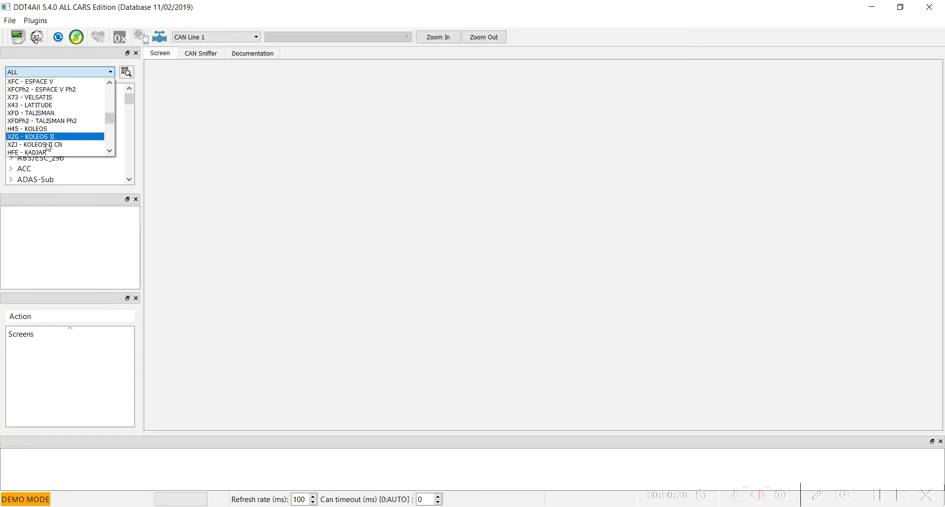
left_click(21, 154)
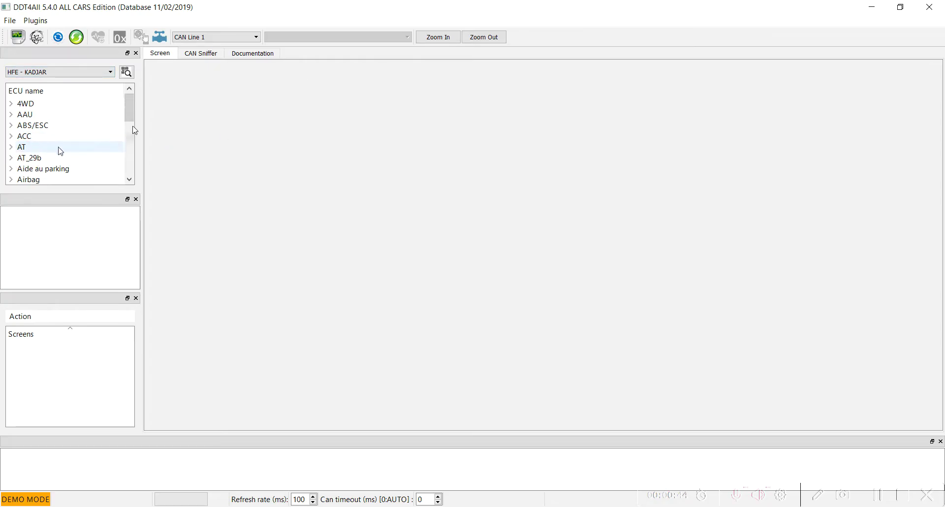
- Expand Cluster/TDB and add Cluster_15-40_v3.20.00 to the working ECU list
scroll(61, 151, "down", 1)
scroll(59, 150, "down", 1)
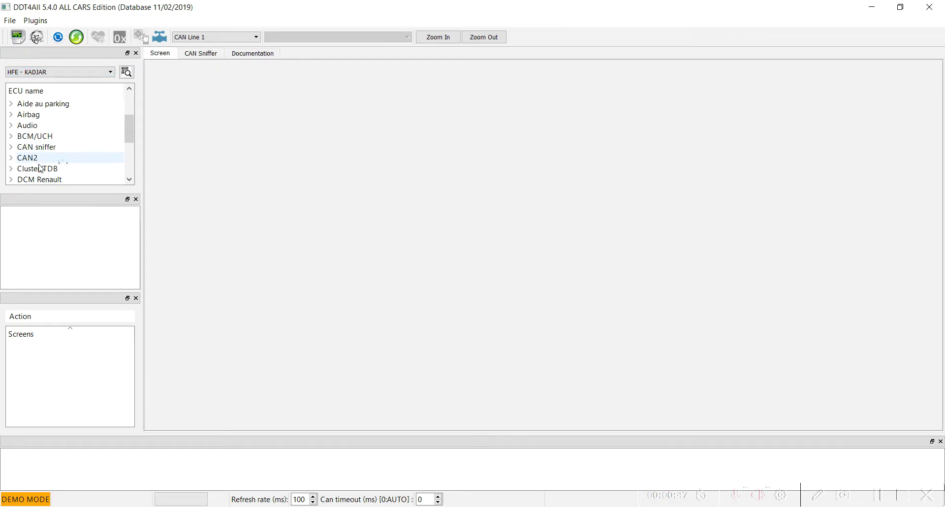
left_click(12, 169)
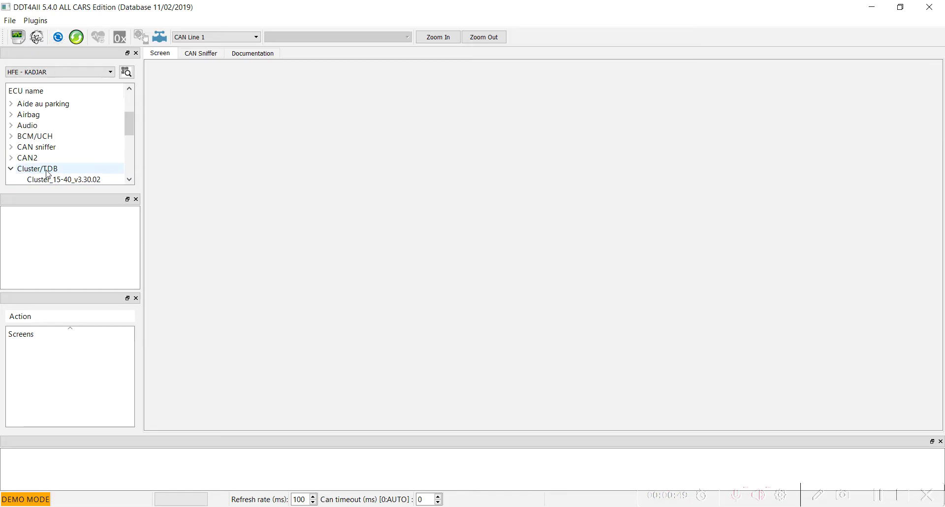
scroll(50, 150, "down", 1)
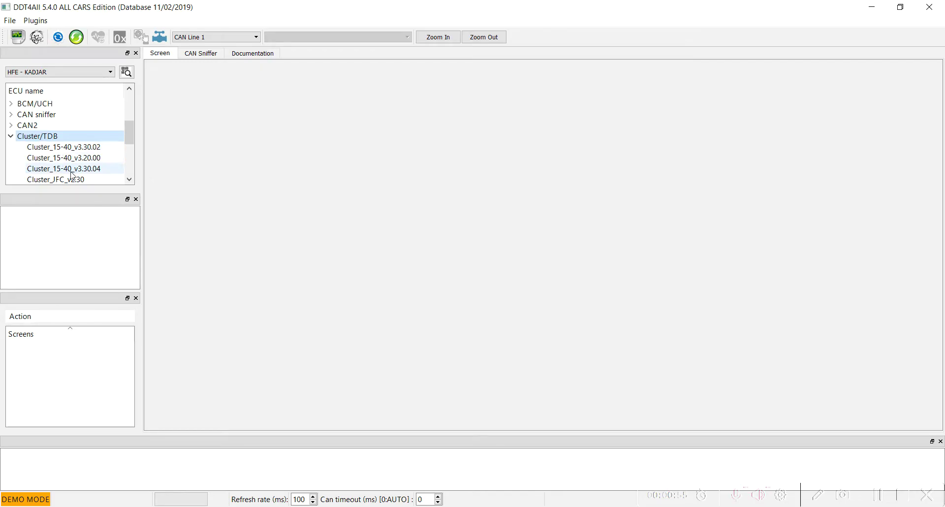
left_click(57, 158)
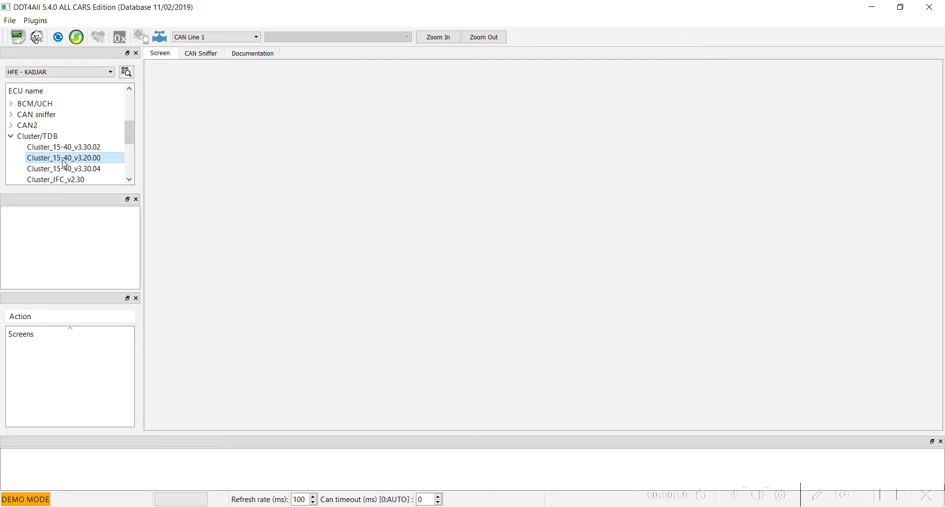
double_click(91, 162)
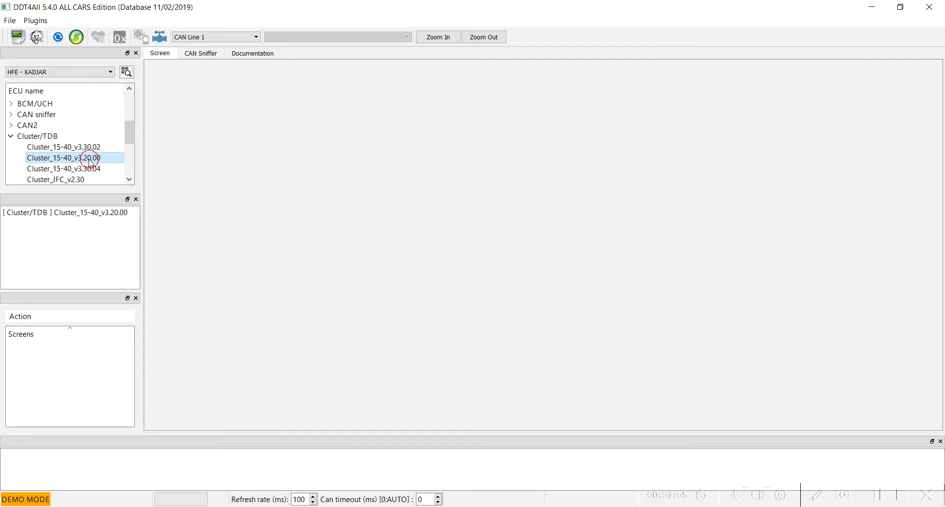
- Load the Cluster_15-40_v3.20.00 ECU and expand its Ecrans Configuration screen group
left_click(95, 216)
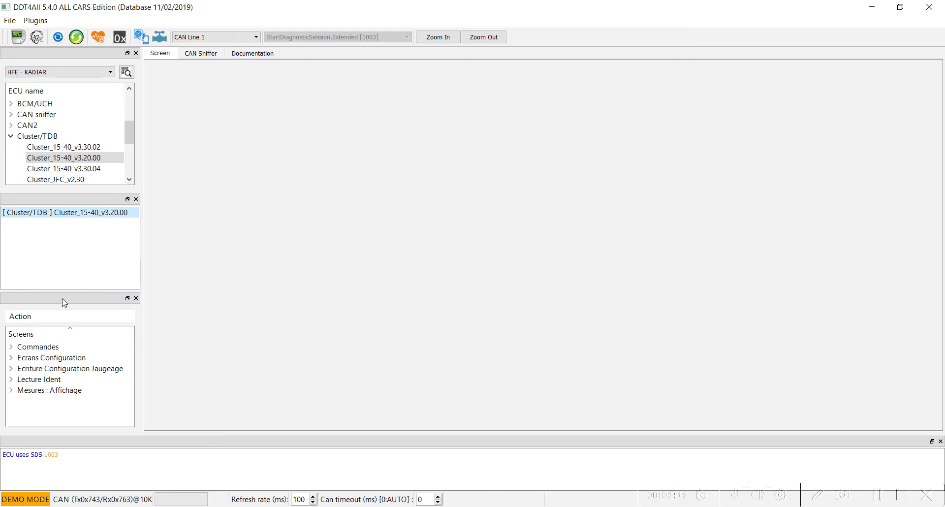
left_click(12, 358)
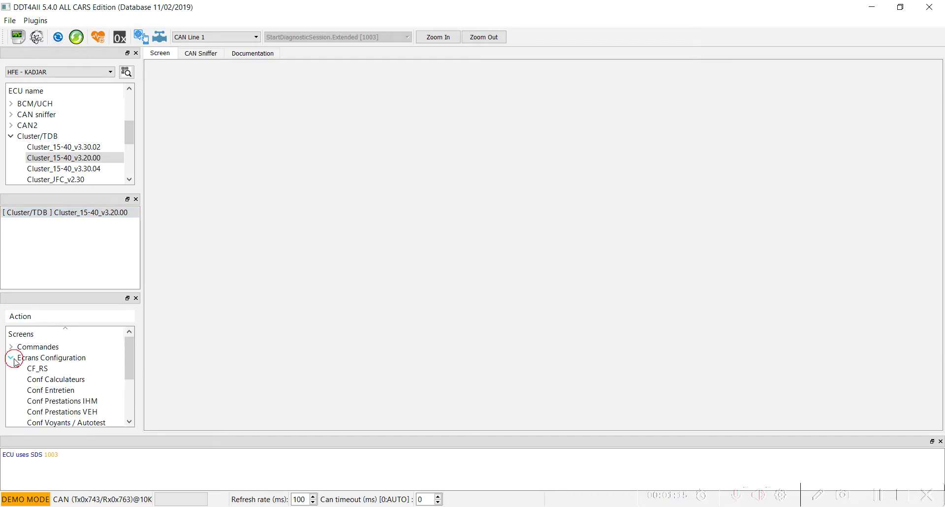
scroll(68, 389, "down", 1)
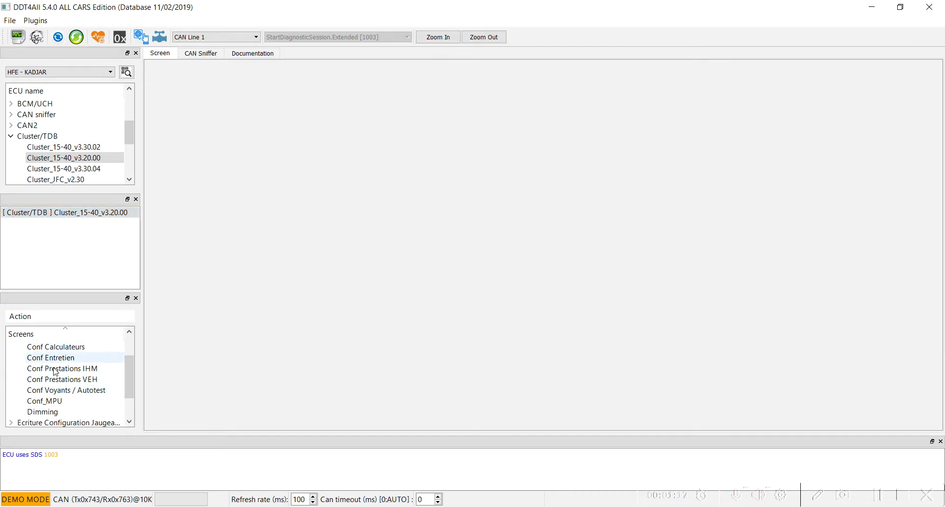
scroll(50, 375, "up", 1)
left_click(42, 358)
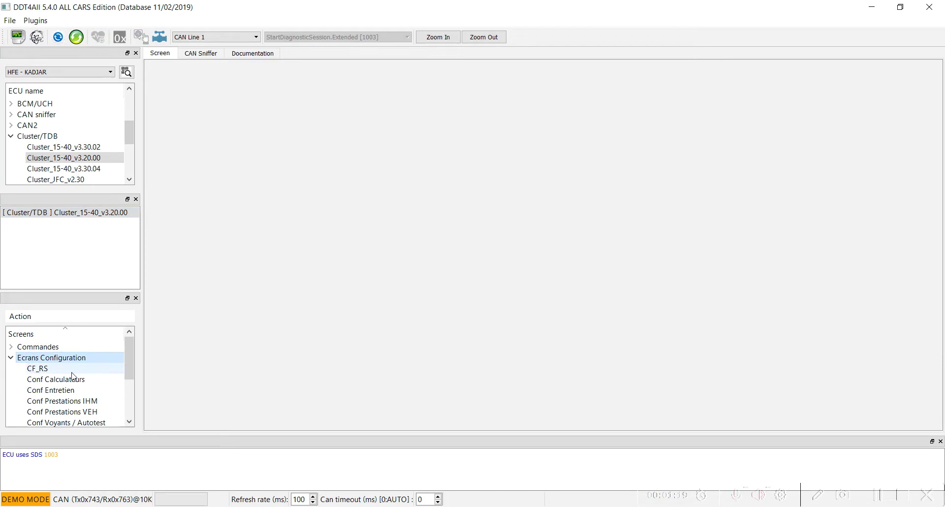
scroll(76, 382, "down", 1)
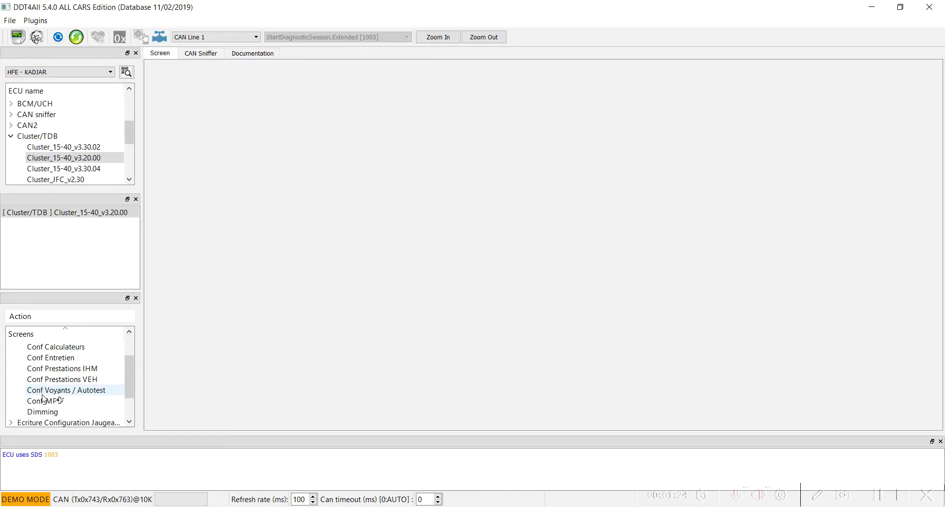
- On Conf Voyants / Autotest, set EcomodeByMex_CF to 'with (telltale controlled by MEX= MULTIDRIVE)'
left_click(54, 390)
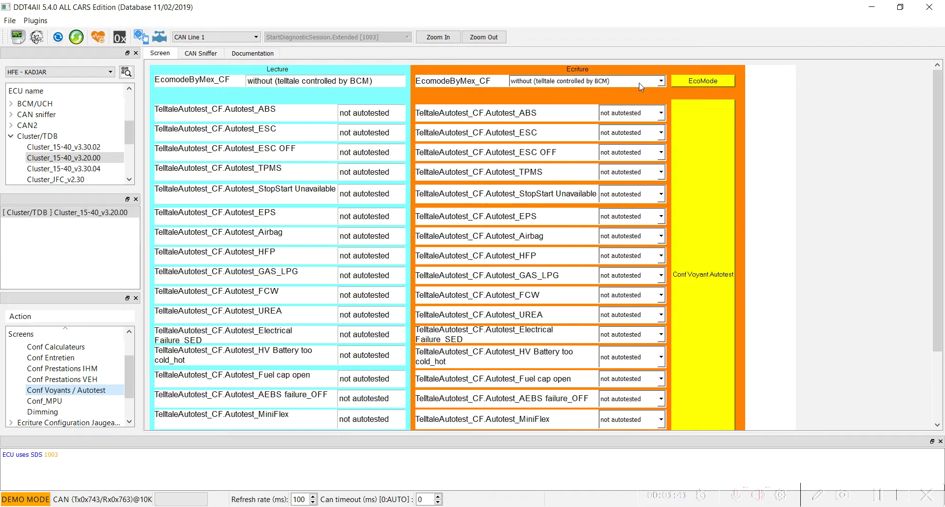
left_click(661, 81)
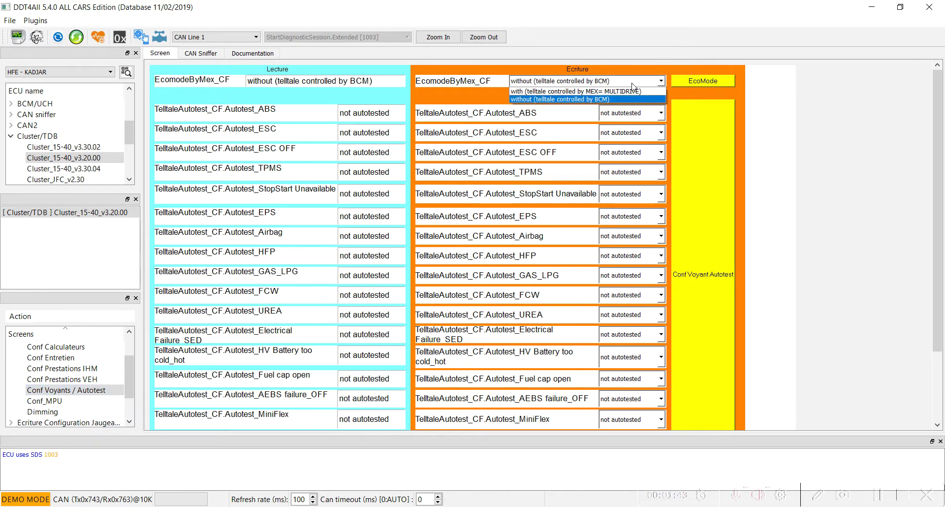
left_click(535, 91)
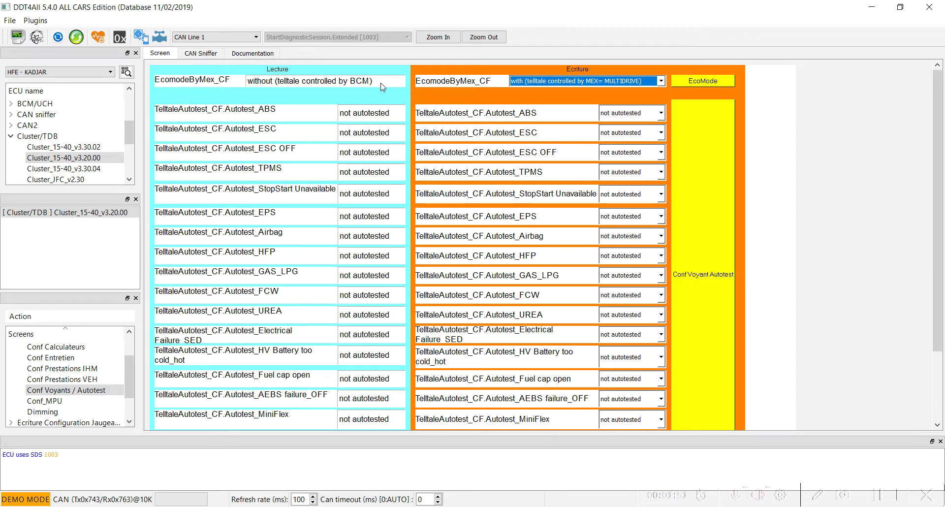
left_click(881, 502)
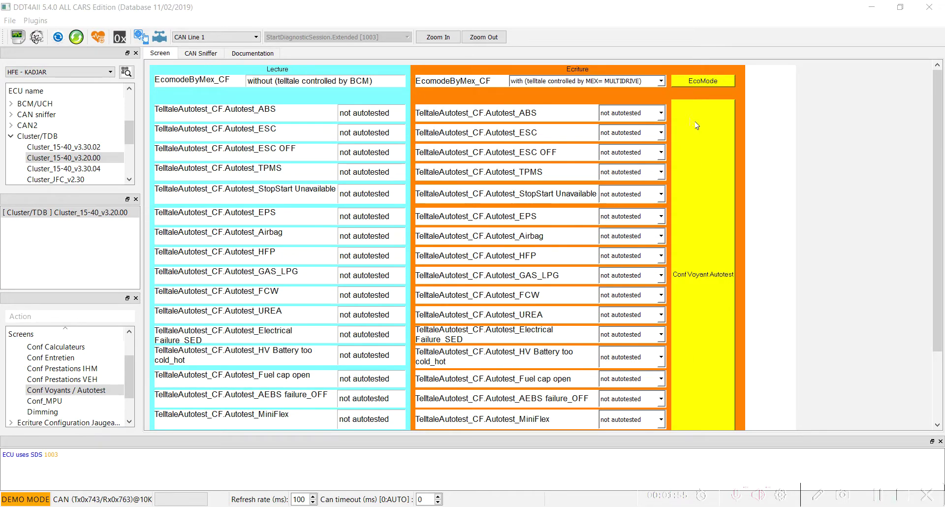
- Clear the blocked-command warning, enable expert mode and write EcomodeByMex_CF (2E 01 4F 01)
left_click(695, 82)
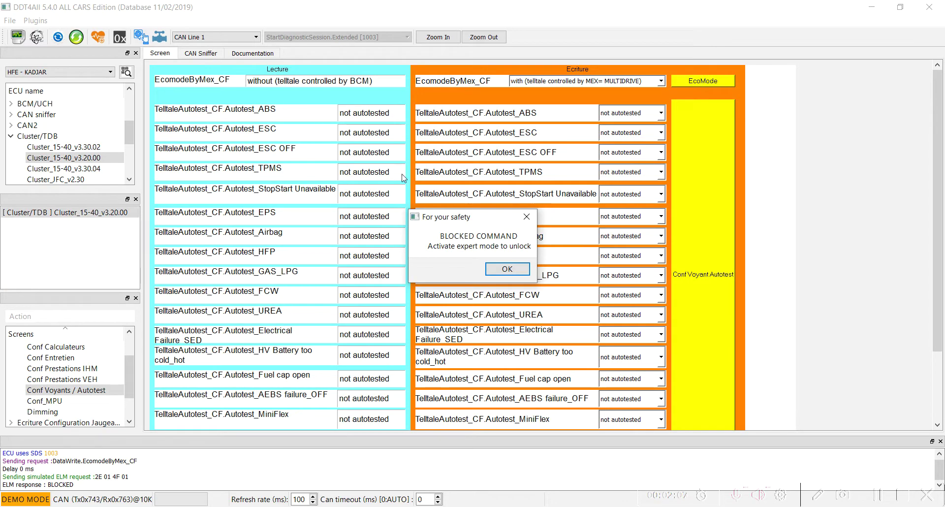
left_click(507, 270)
left_click(37, 38)
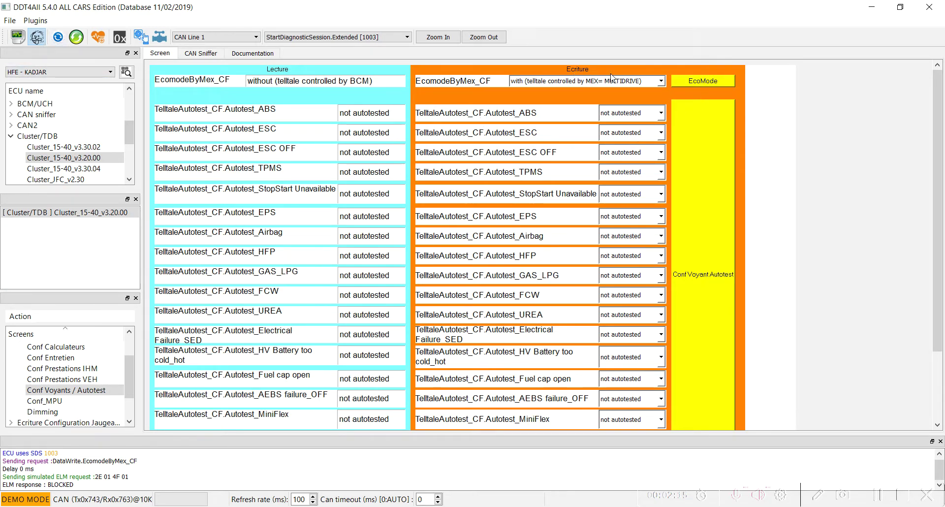
left_click(716, 84)
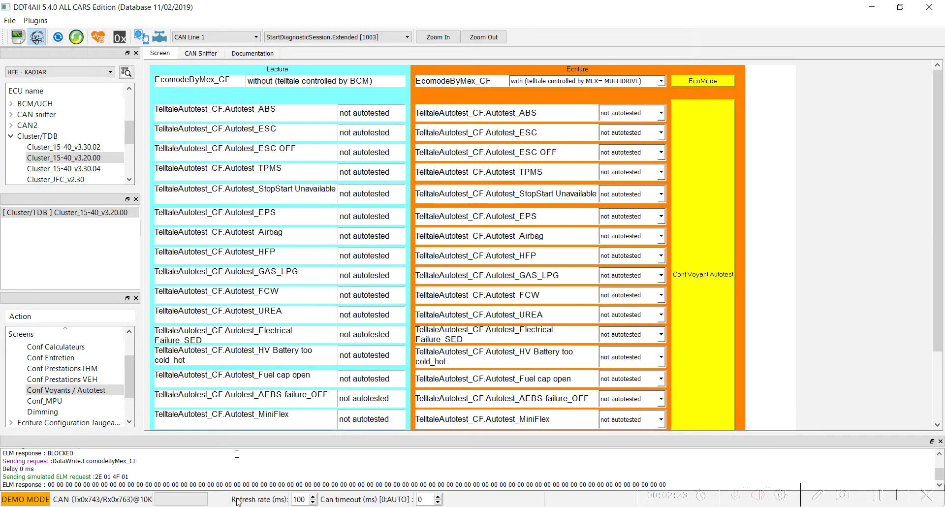
double_click(19, 137)
- Expand Audio, add RadNav v1.5 to the ECU list and load it
scroll(59, 155, "down", 3)
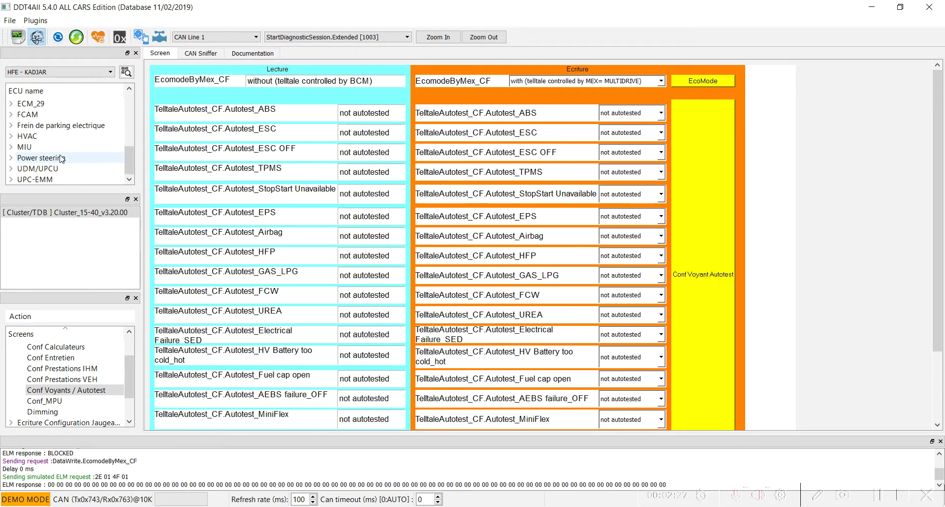
scroll(58, 165, "up", 3)
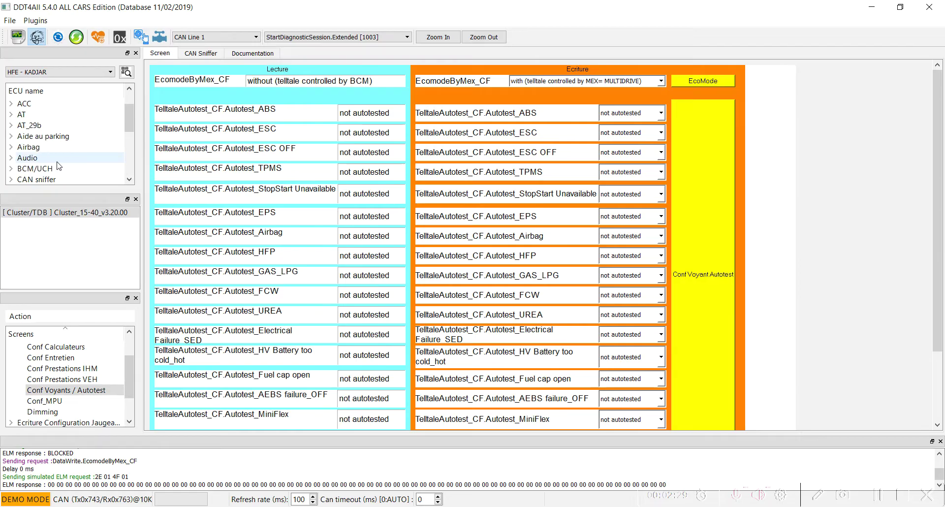
left_click(11, 158)
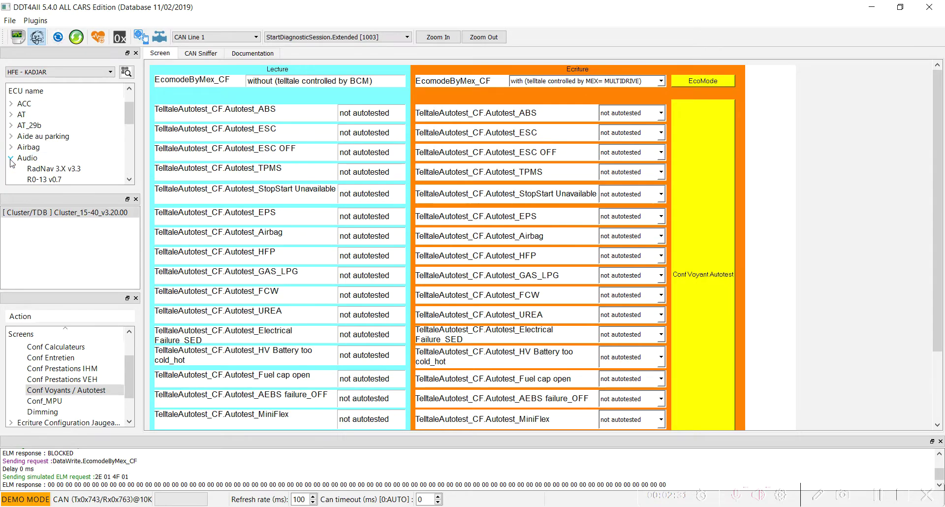
scroll(61, 162, "down", 1)
scroll(61, 165, "down", 1)
left_click(49, 158)
double_click(50, 158)
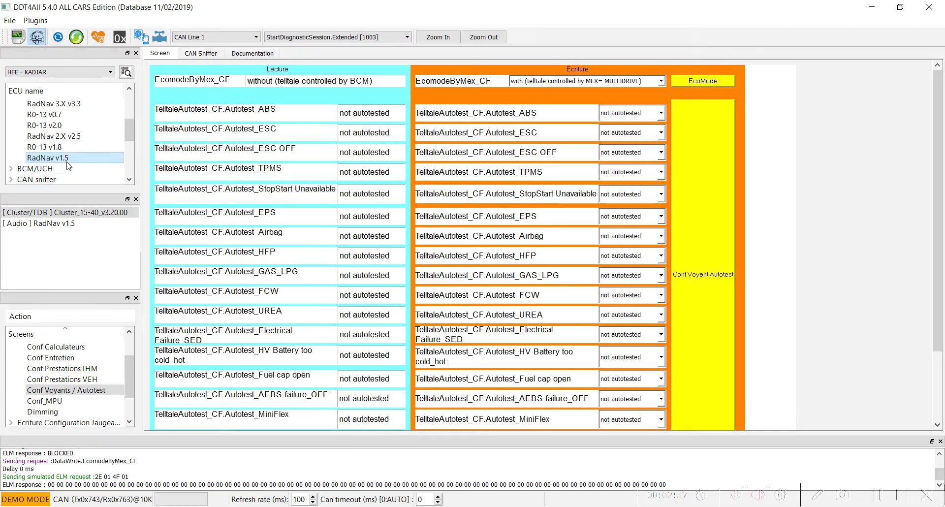
double_click(48, 224)
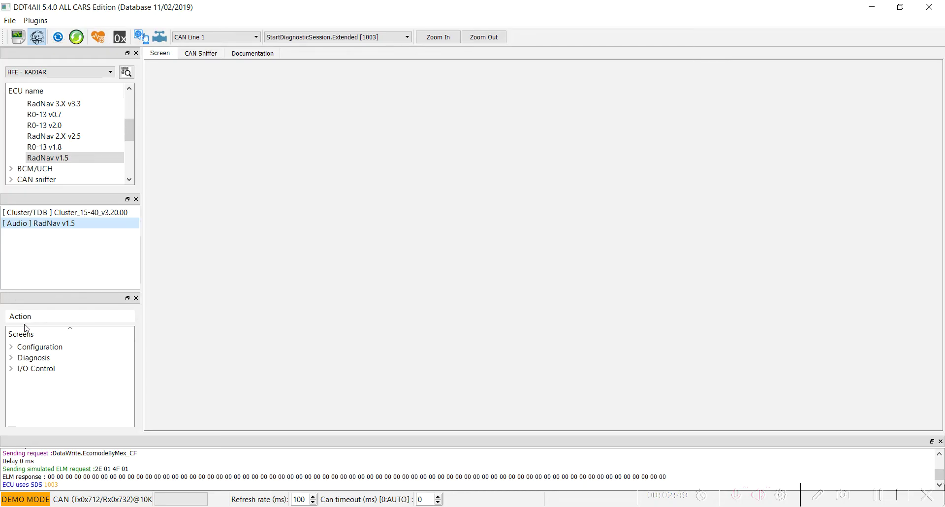
- On ECU configuration - Part I, set Vehicle type to HZG and write the car config
left_click(11, 347)
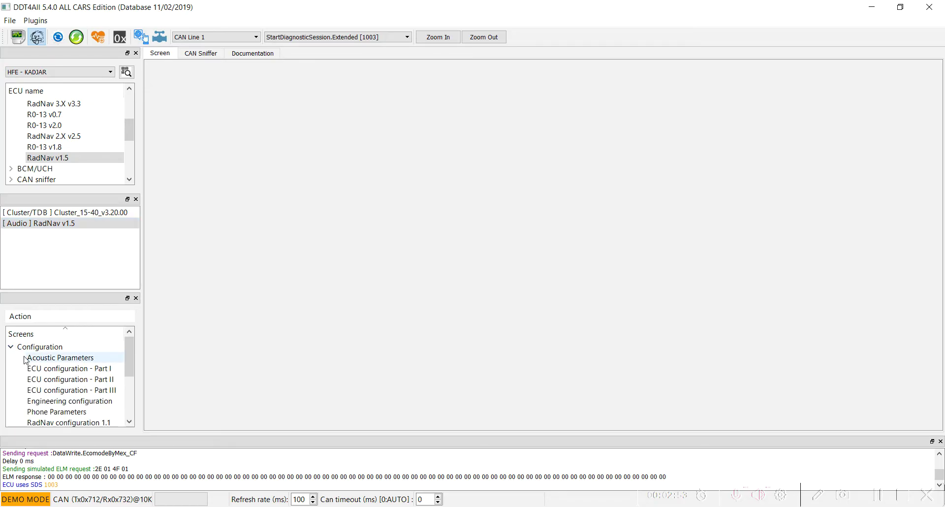
left_click(42, 373)
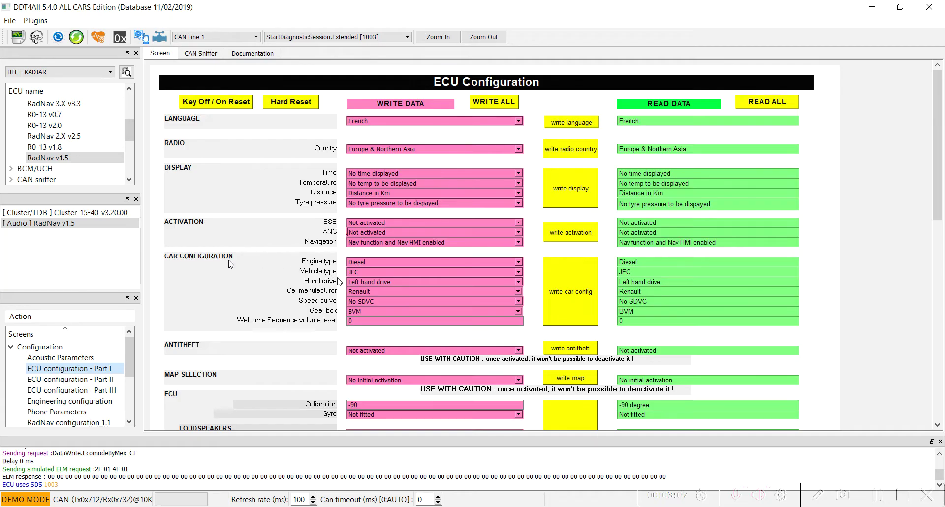
left_click(363, 273)
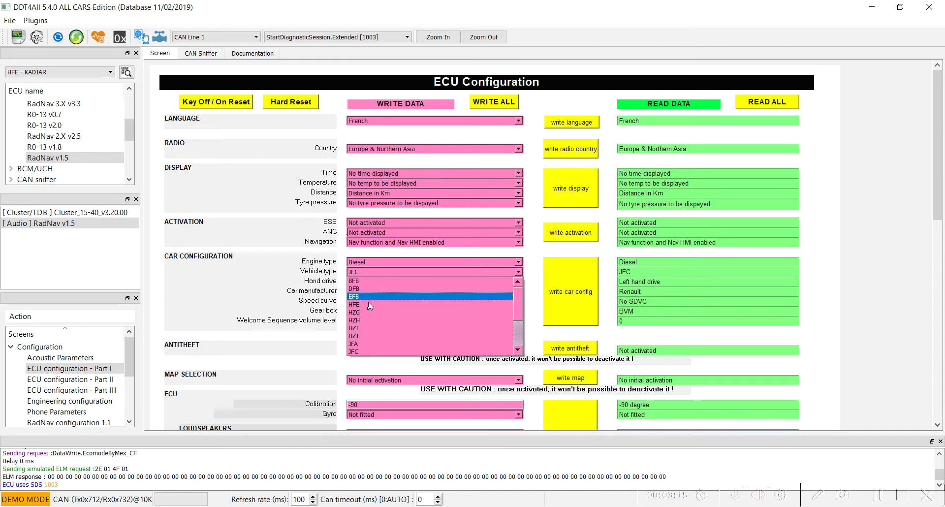
left_click(359, 313)
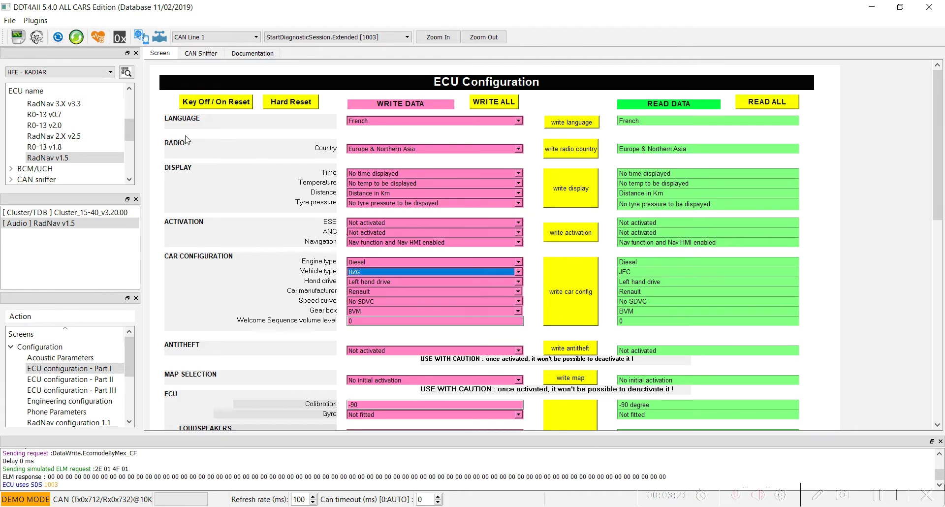
left_click(36, 37)
left_click(37, 39)
left_click(569, 306)
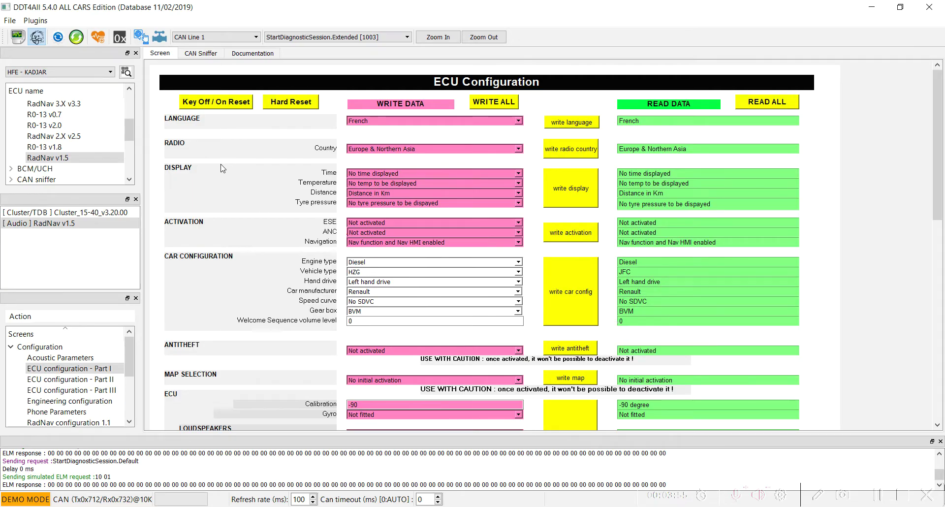
scroll(529, 238, "down", 4)
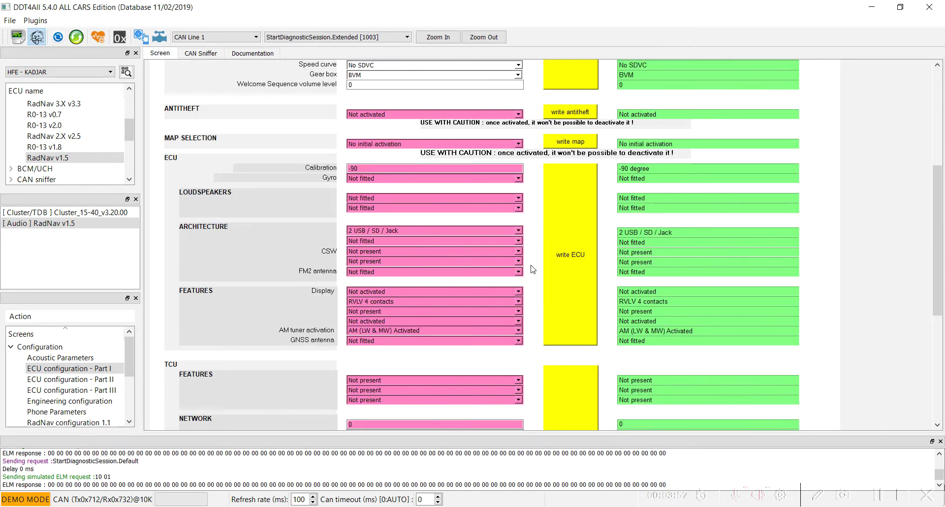
scroll(531, 268, "up", 4)
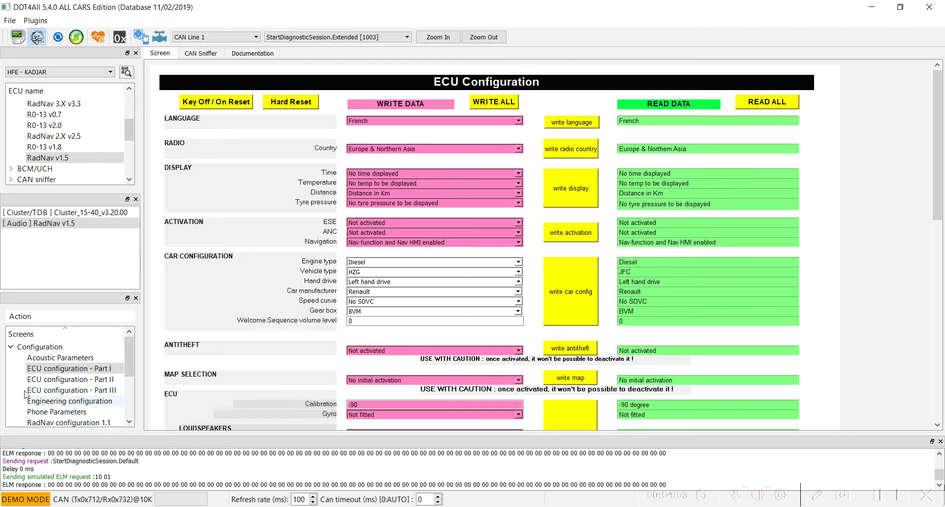
- Browse the ECU configuration Part II and Part III screens, returning to Part II
left_click(69, 382)
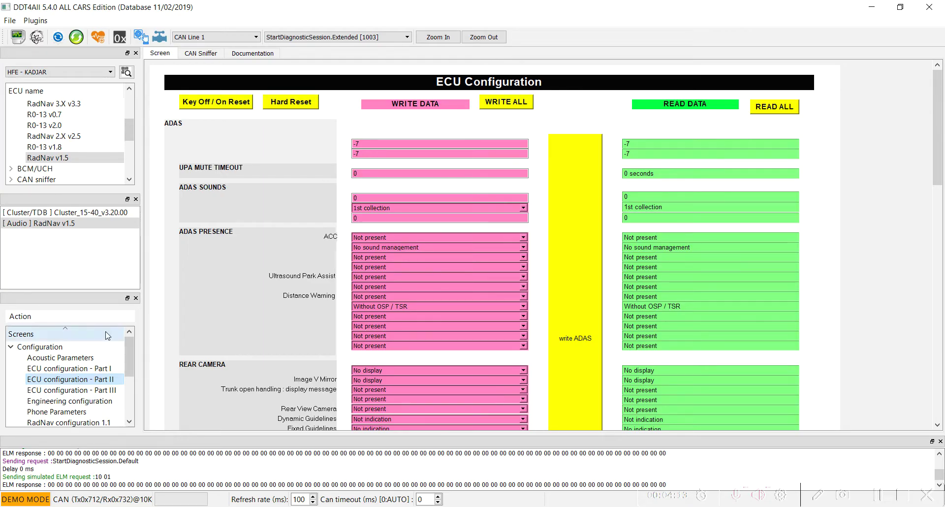
left_click(67, 391)
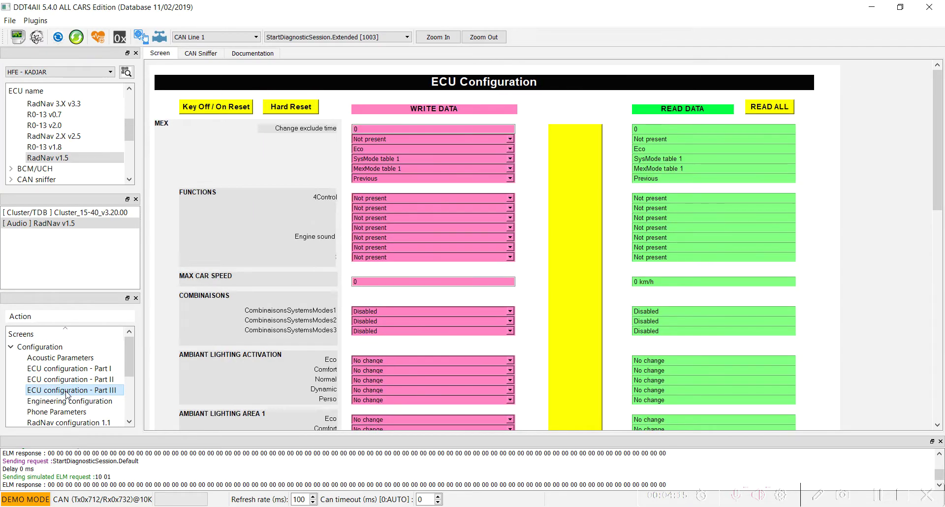
scroll(66, 393, "down", 3)
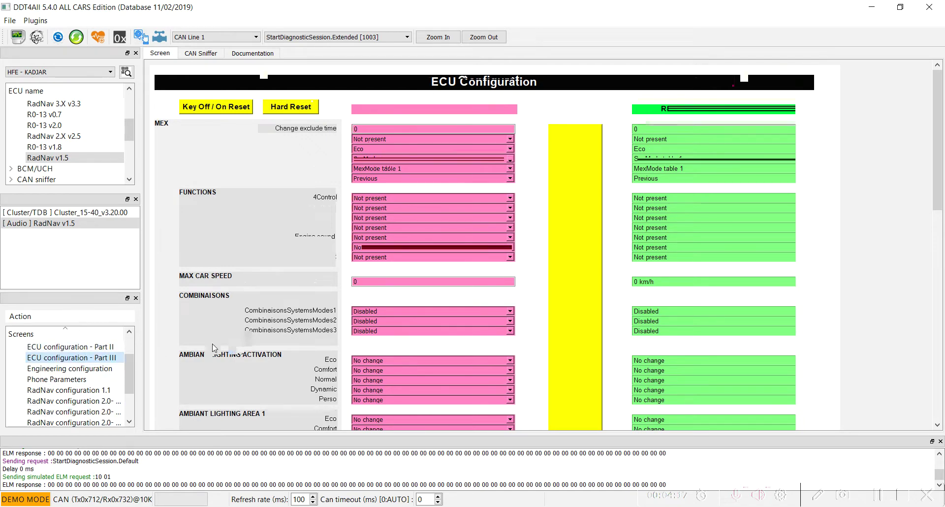
scroll(80, 392, "up", 3)
left_click(95, 380)
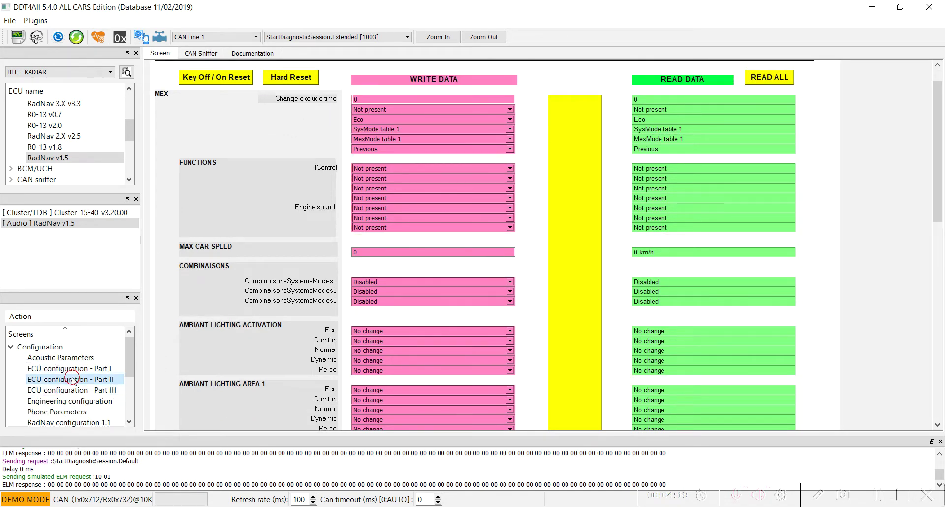
scroll(257, 343, "down", 3)
scroll(74, 389, "down", 2)
scroll(318, 315, "down", 2)
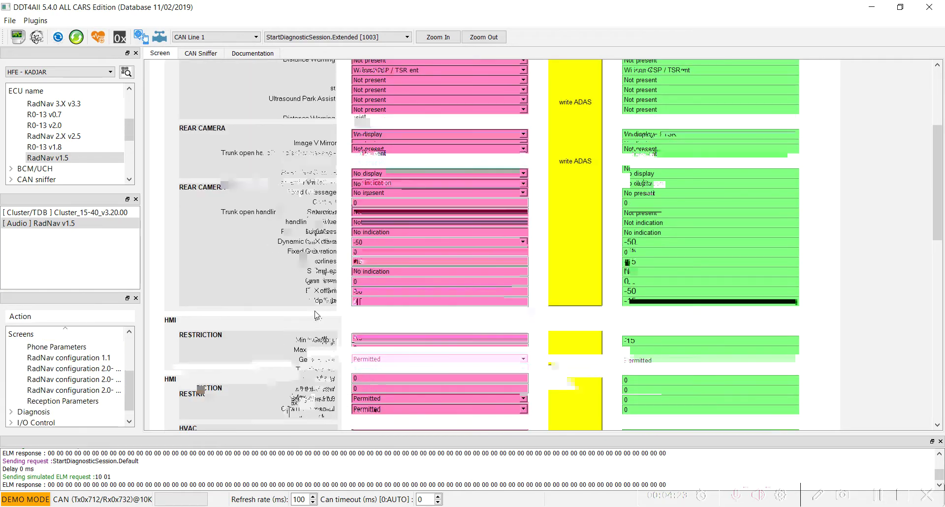
scroll(315, 318, "down", 6)
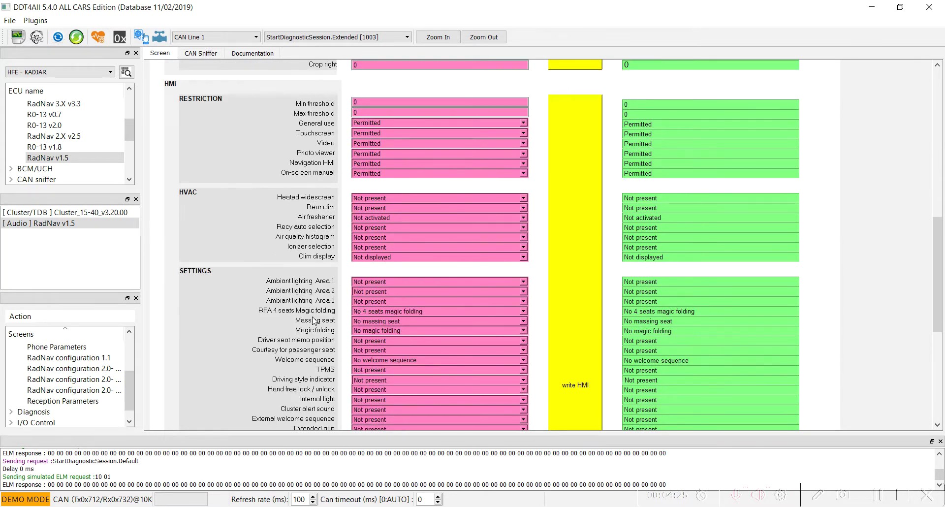
scroll(65, 418, "up", 2)
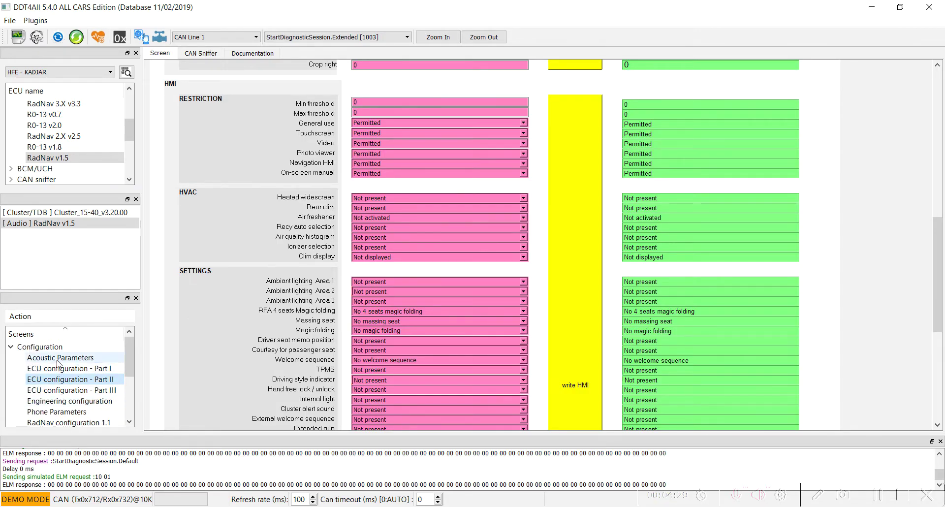
- View the Engineering configuration screen, then switch to RadNav configuration 1.1
left_click(60, 401)
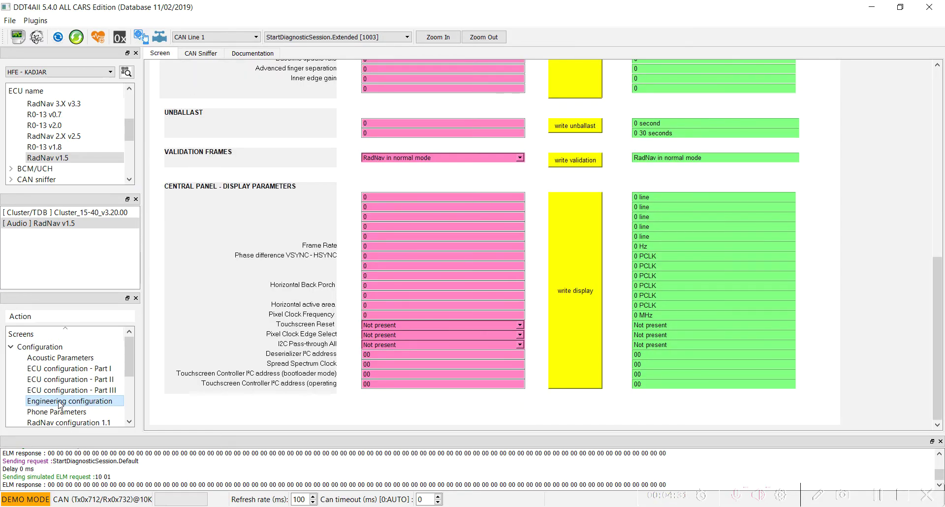
scroll(232, 315, "up", 10)
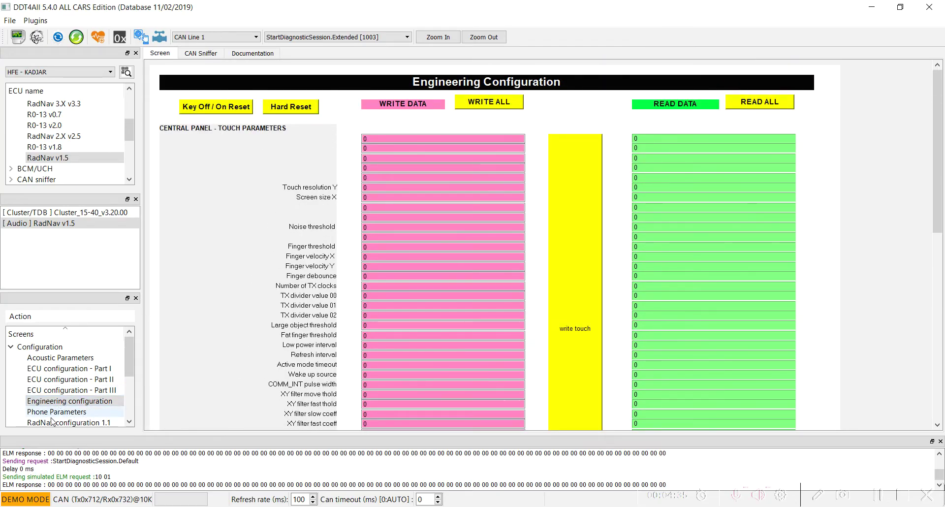
scroll(52, 414, "down", 1)
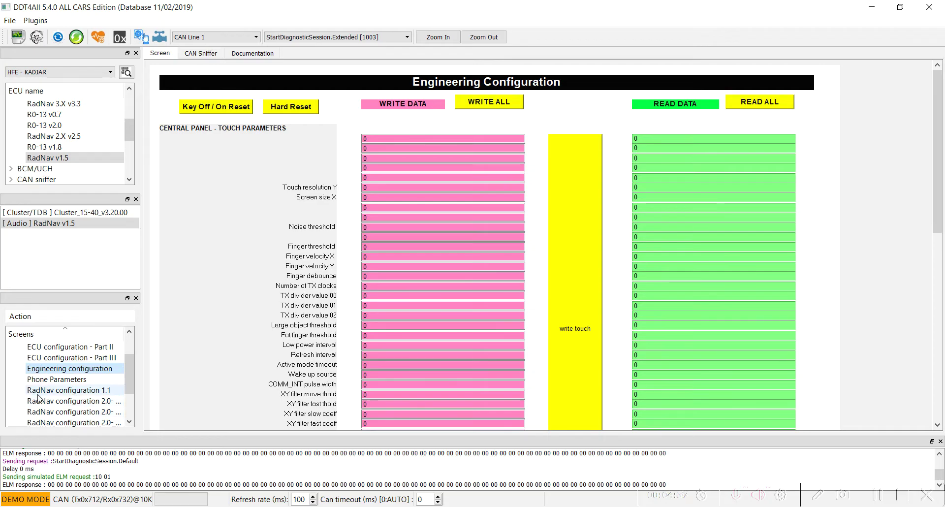
left_click(50, 390)
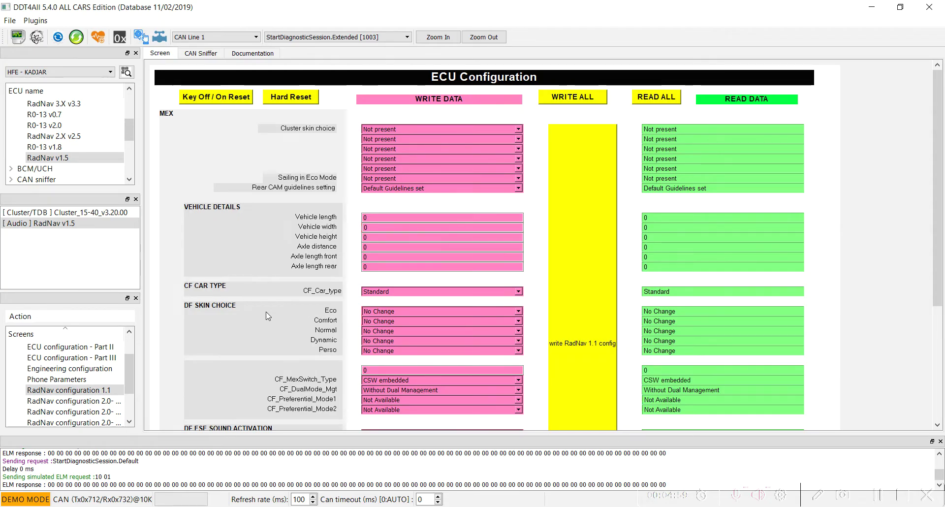
- Scroll RadNav configuration 1.1 down to the DF ESE SOUND ACTIVATION rows
scroll(268, 316, "down", 1)
scroll(271, 316, "down", 1)
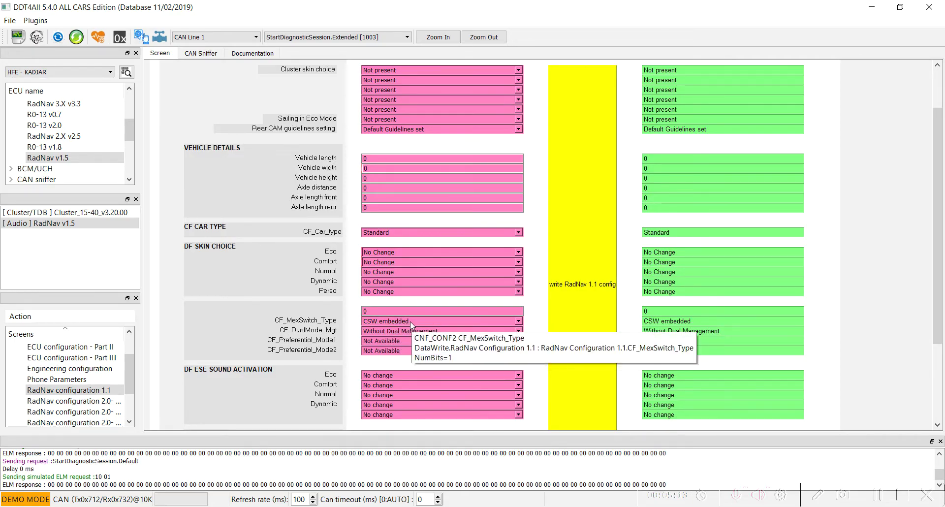
- Set CF_DualMode_Mgt to With Dual Management, Preferential_Mode1 to Normal, Preferential_Mode2 to Comfort
left_click(406, 331)
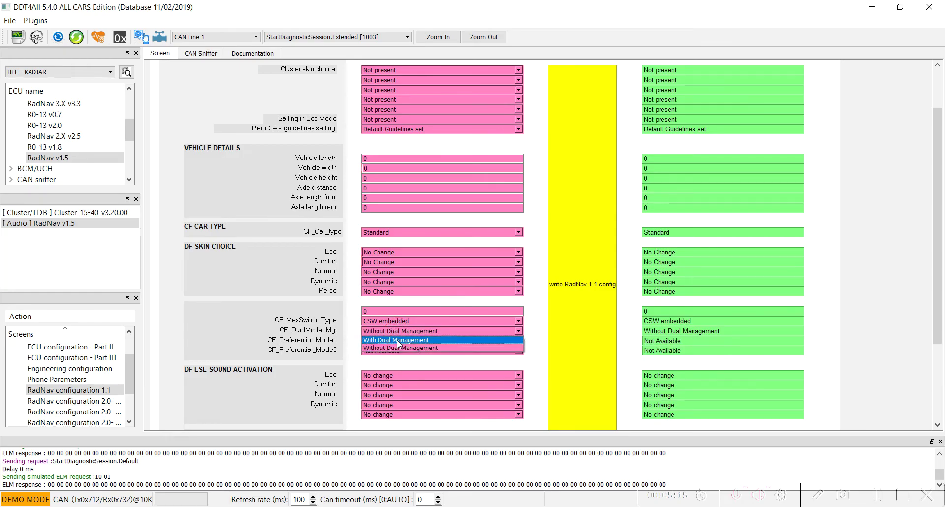
left_click(395, 340)
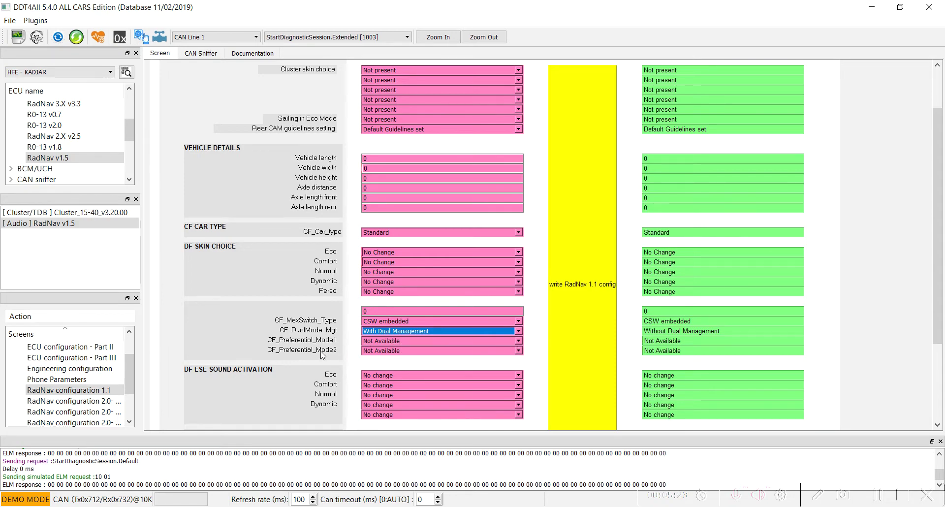
left_click(518, 341)
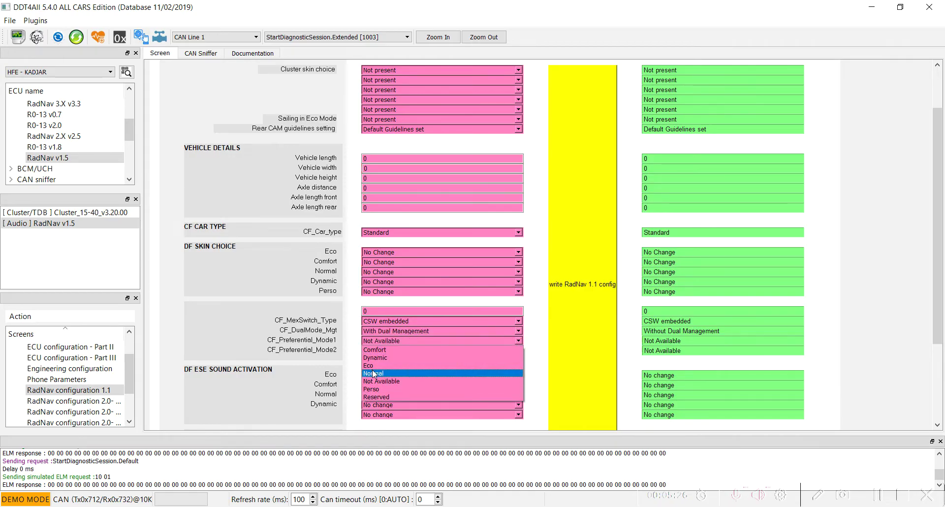
left_click(373, 374)
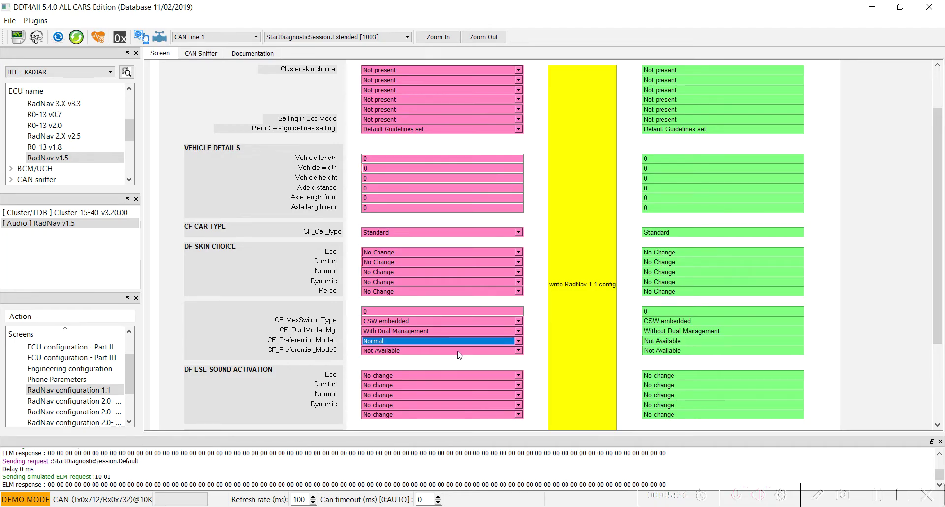
left_click(519, 350)
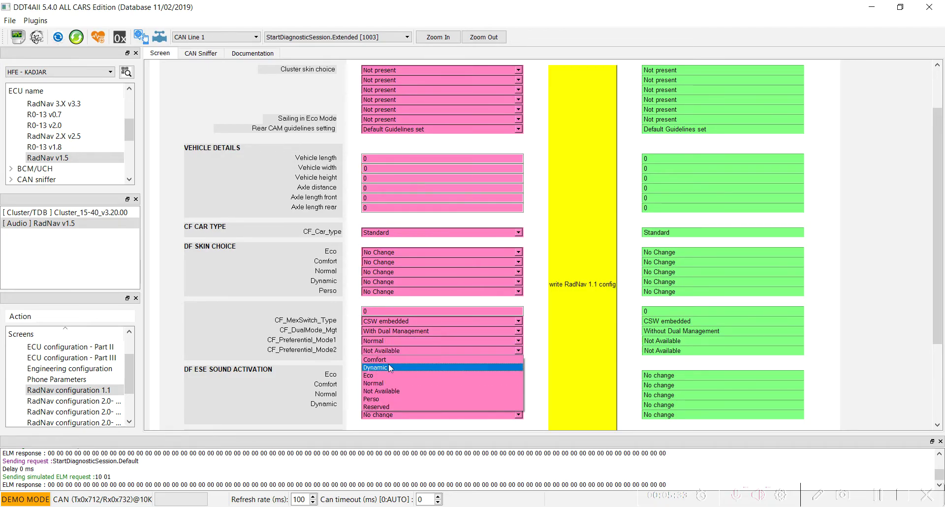
left_click(385, 361)
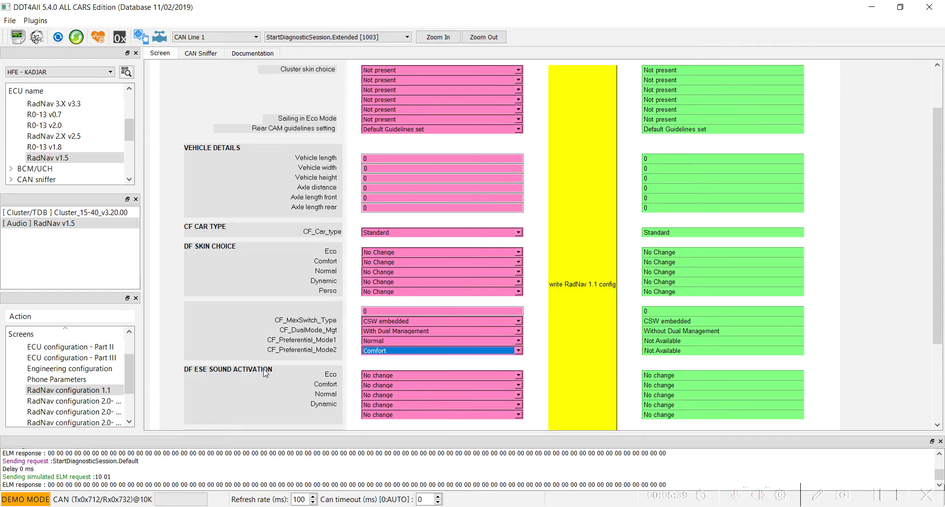
- Set the Eco, Comfort, Normal, Dynamic and last ESE sound rows to Activation Request
scroll(378, 388, "down", 1)
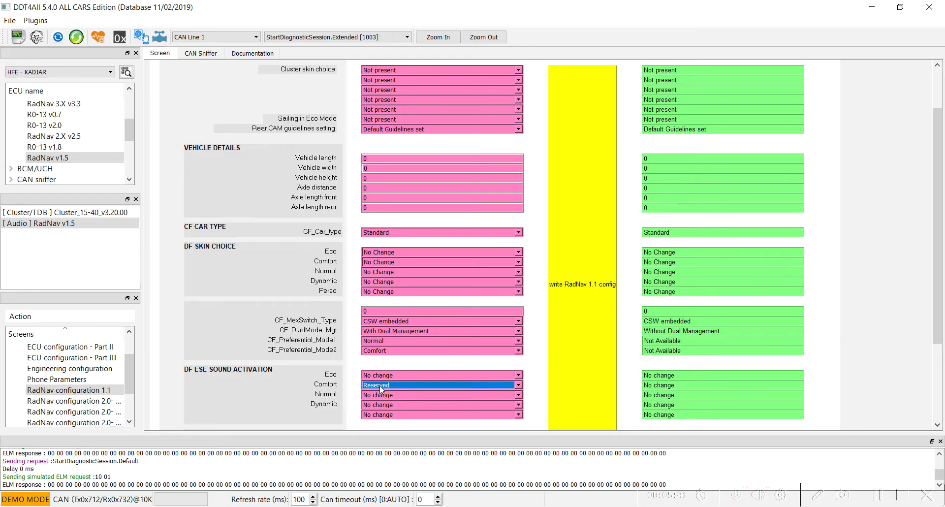
left_click(517, 375)
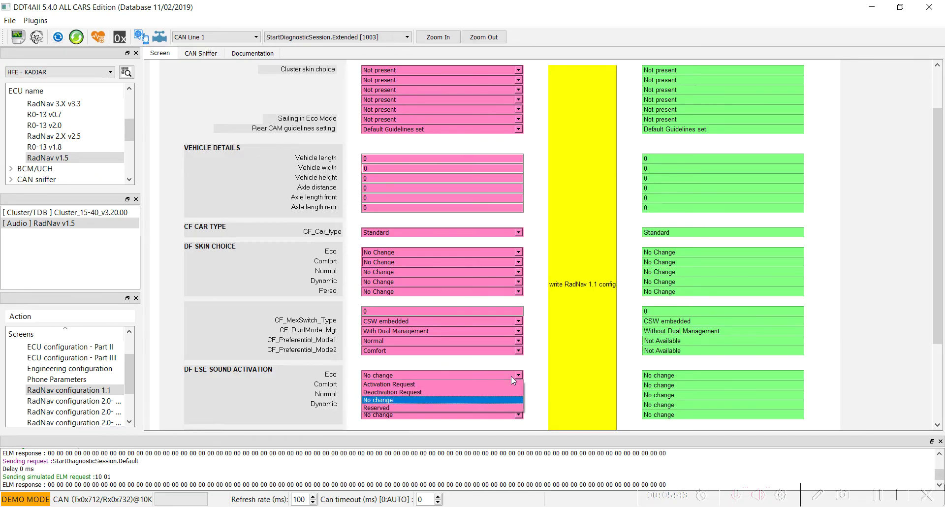
left_click(451, 384)
left_click(448, 386)
left_click(411, 394)
left_click(406, 395)
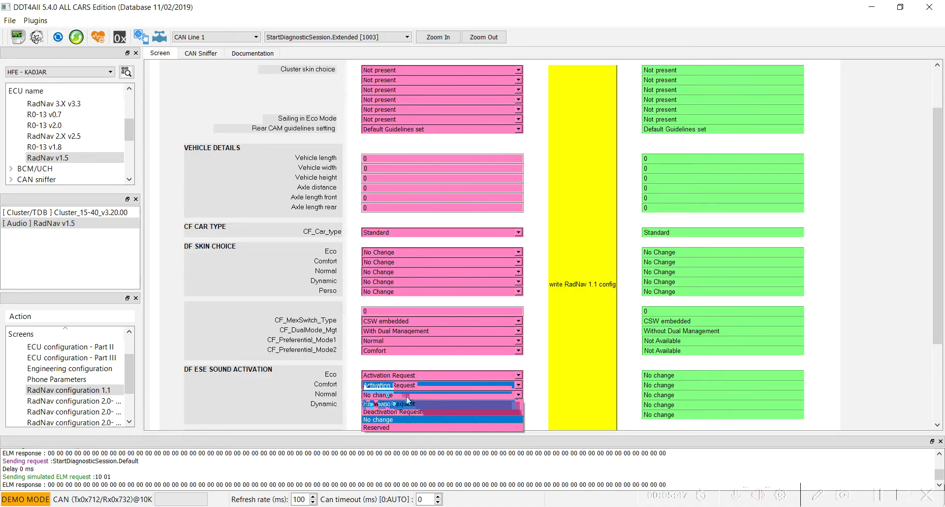
left_click(400, 405)
left_click(401, 406)
left_click(401, 405)
left_click(404, 415)
left_click(396, 421)
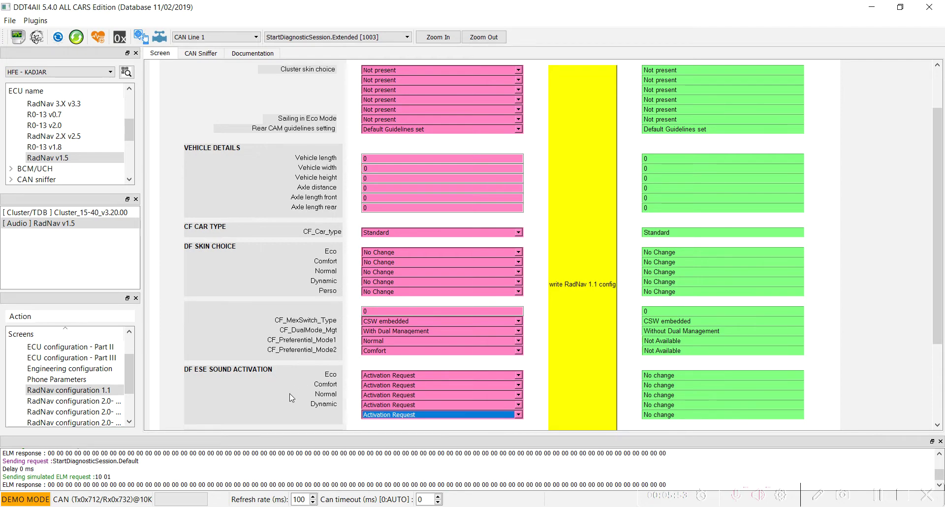
left_click(157, 385)
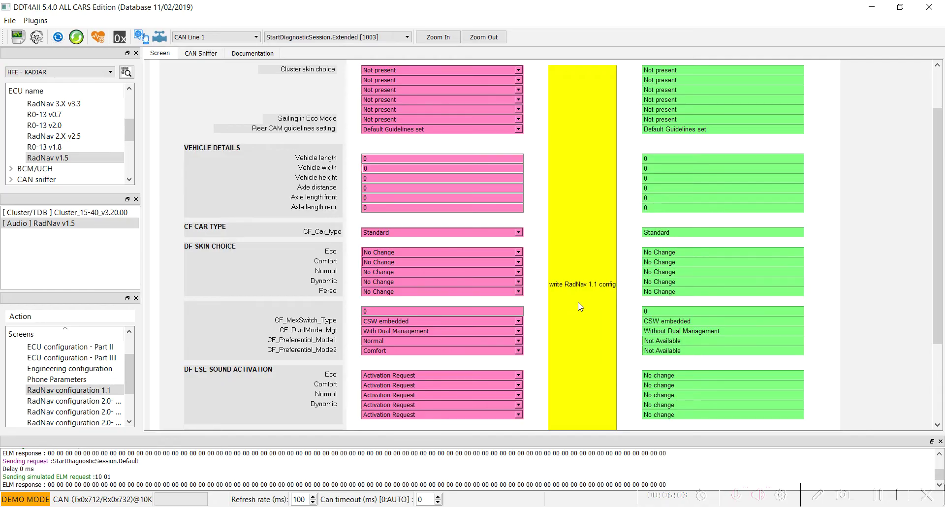
- Enable writing with the toolbar gear and send the RadNav 1.1 configuration to the unit
left_click(37, 37)
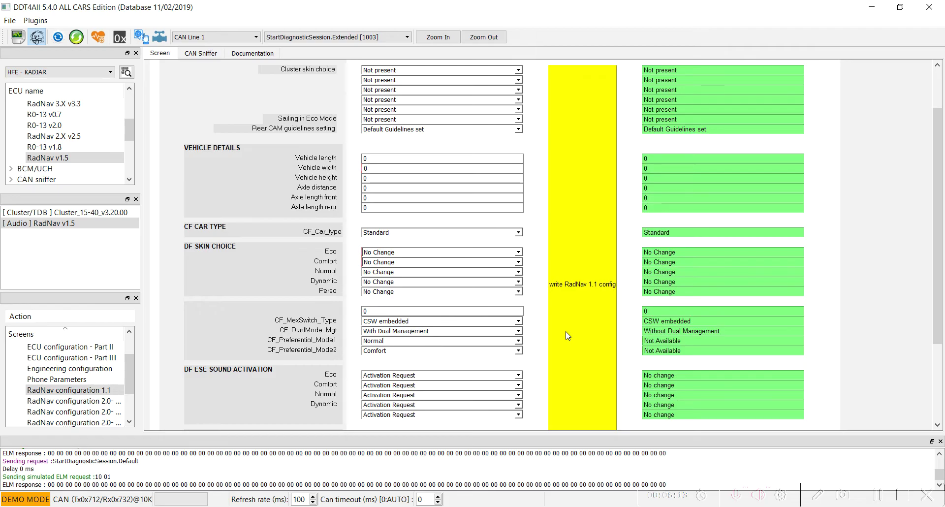
scroll(568, 336, "up", 3)
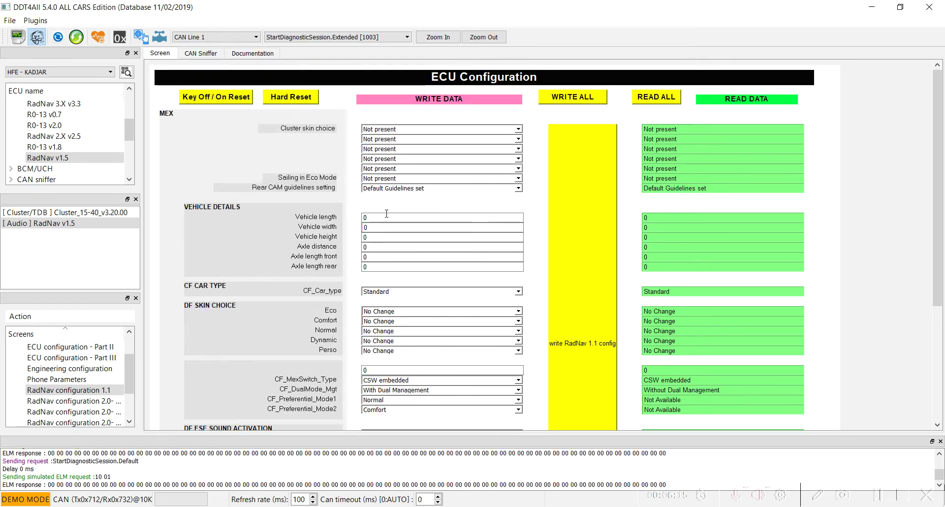